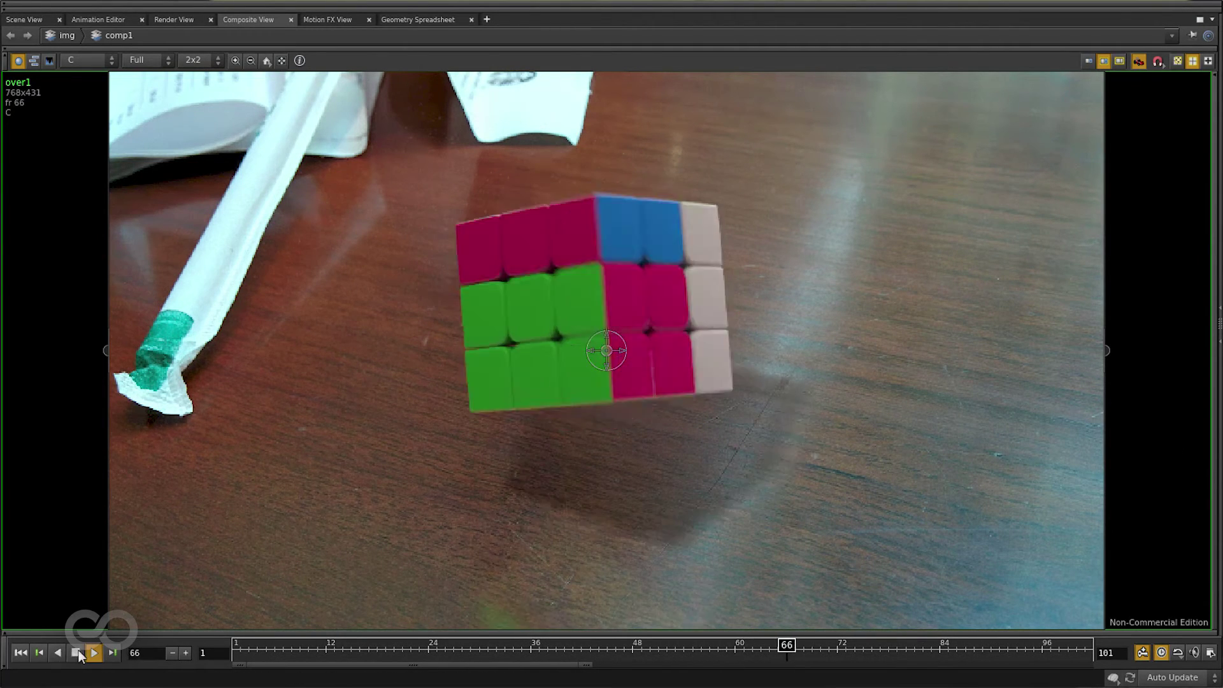
Stop the cube-on-table composite playback at frame 69.
key("Up")
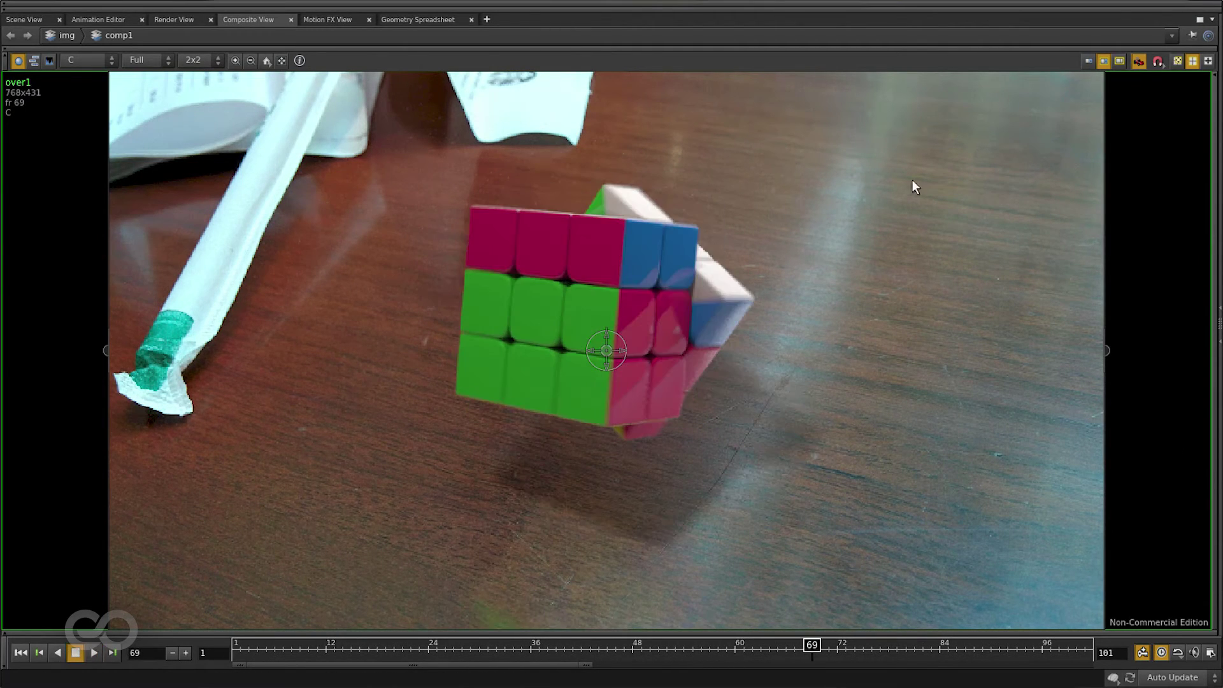
Switch to the Scene View with the parameters and network layout restored, at frame 1.
left_click(24, 19)
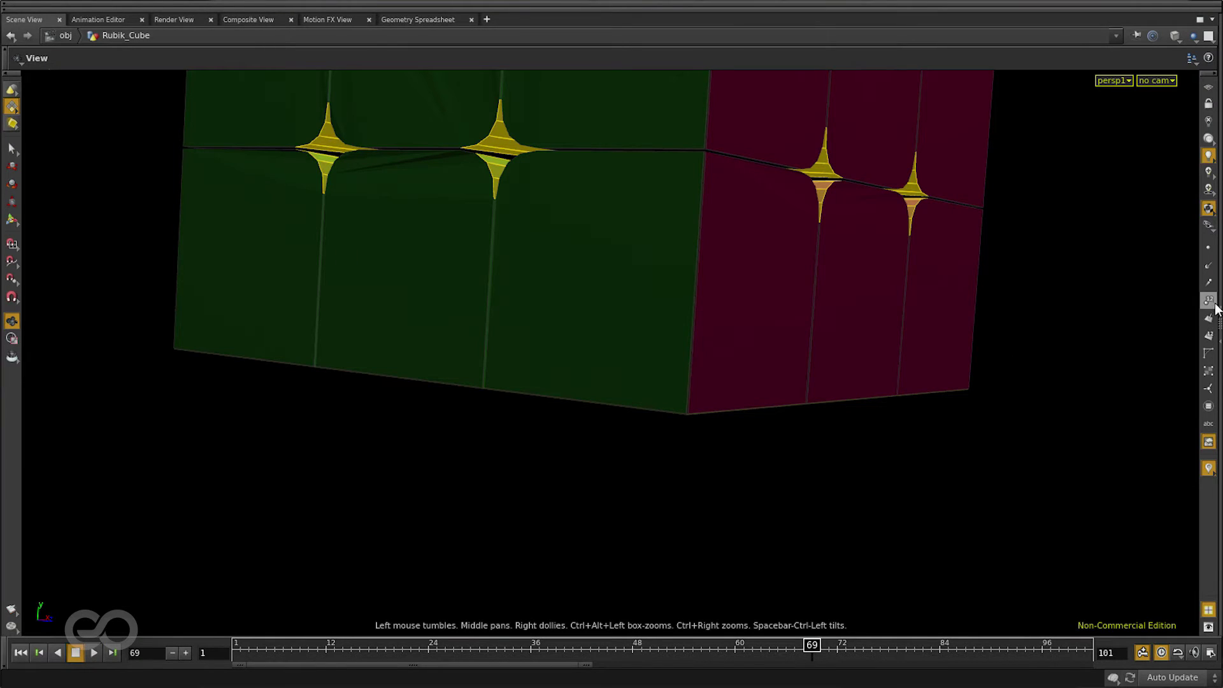
key("ctrl+b")
left_click(21, 652)
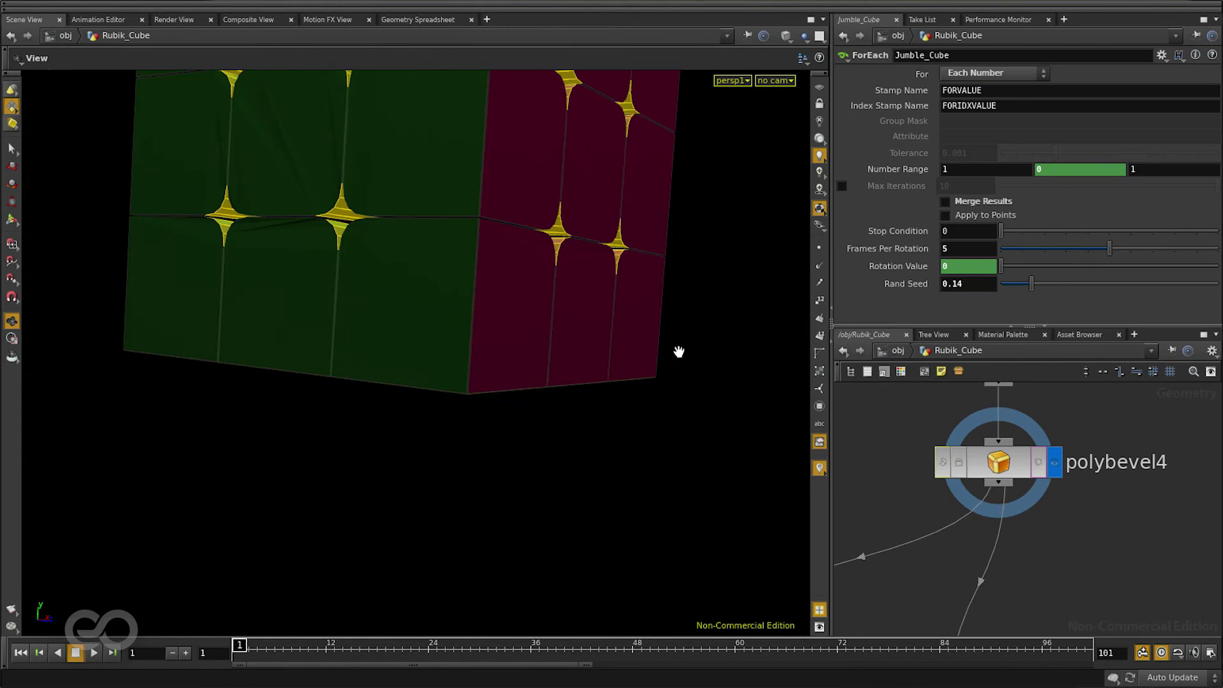
Orbit the cube to show its white top and zoom the network around polybevel4.
right_click_drag(678, 351, 420, 292)
left_click_drag(420, 291, 425, 392)
scroll(381, 363, "up", 3)
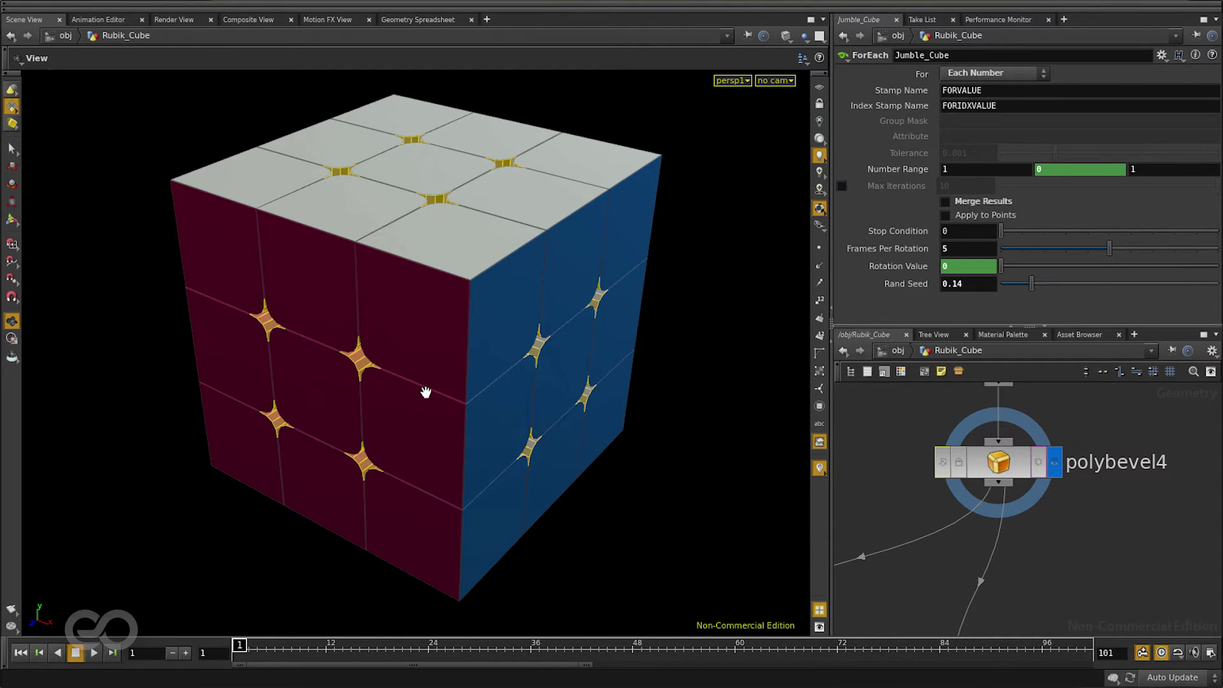
scroll(999, 595, "down", 8)
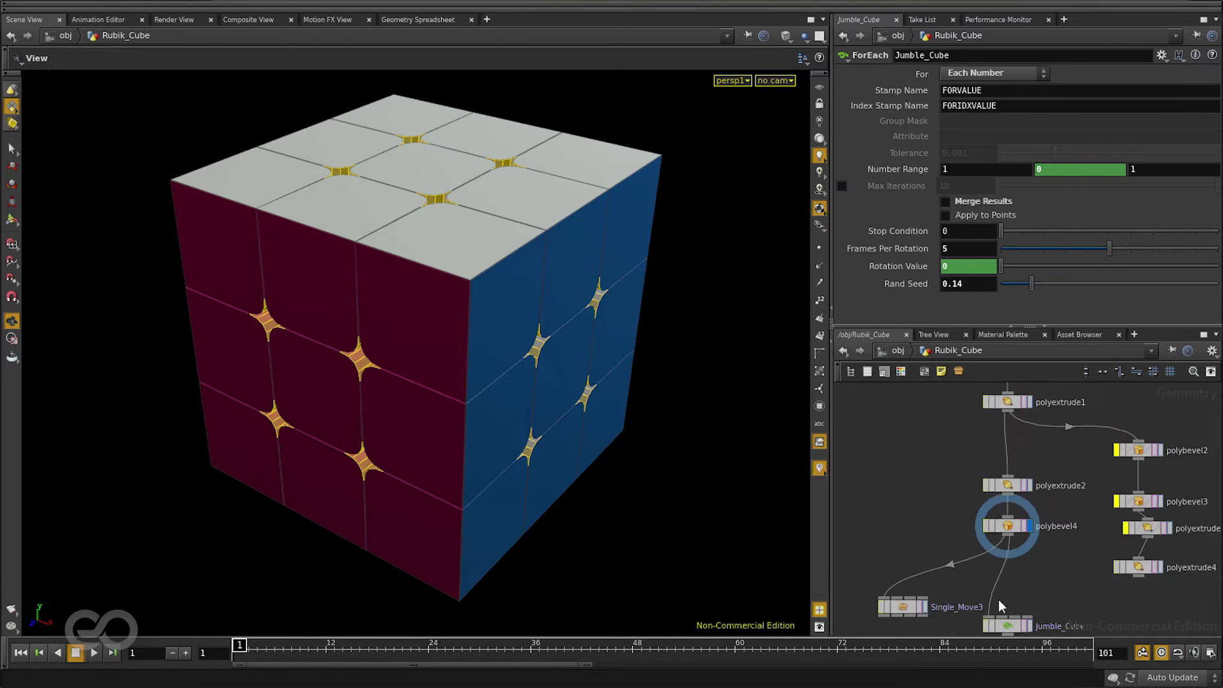
scroll(997, 582, "up", 8)
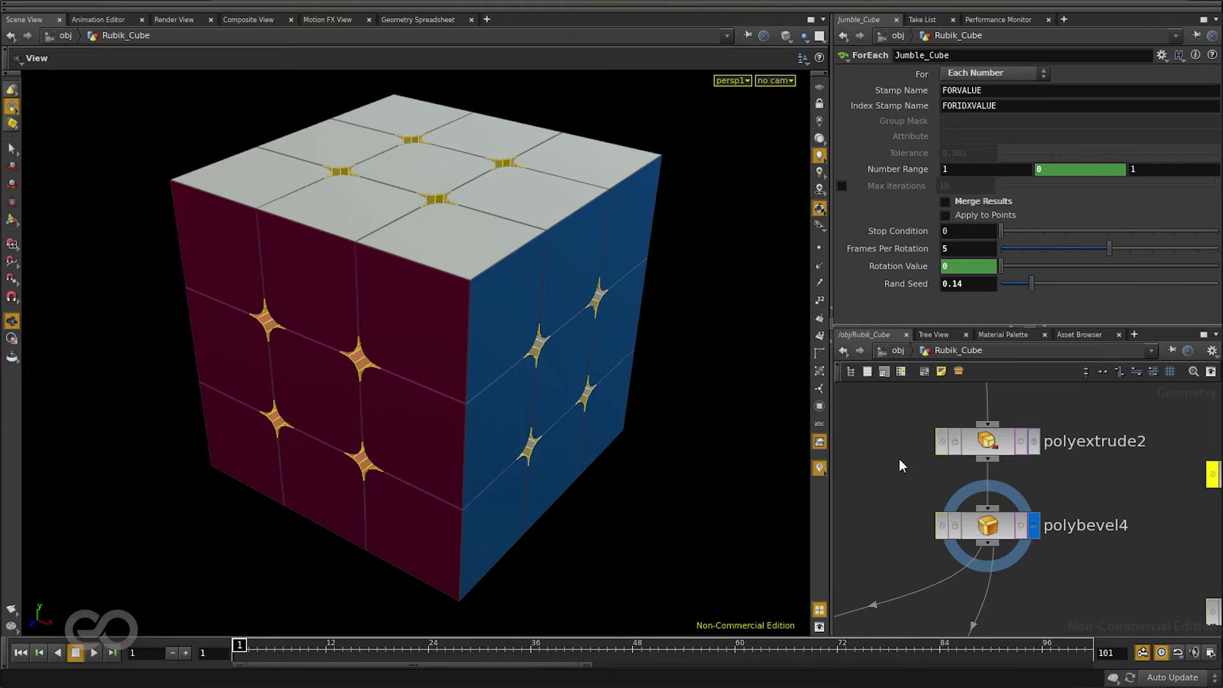
scroll(1027, 535, "down", 5)
scroll(1027, 535, "up", 5)
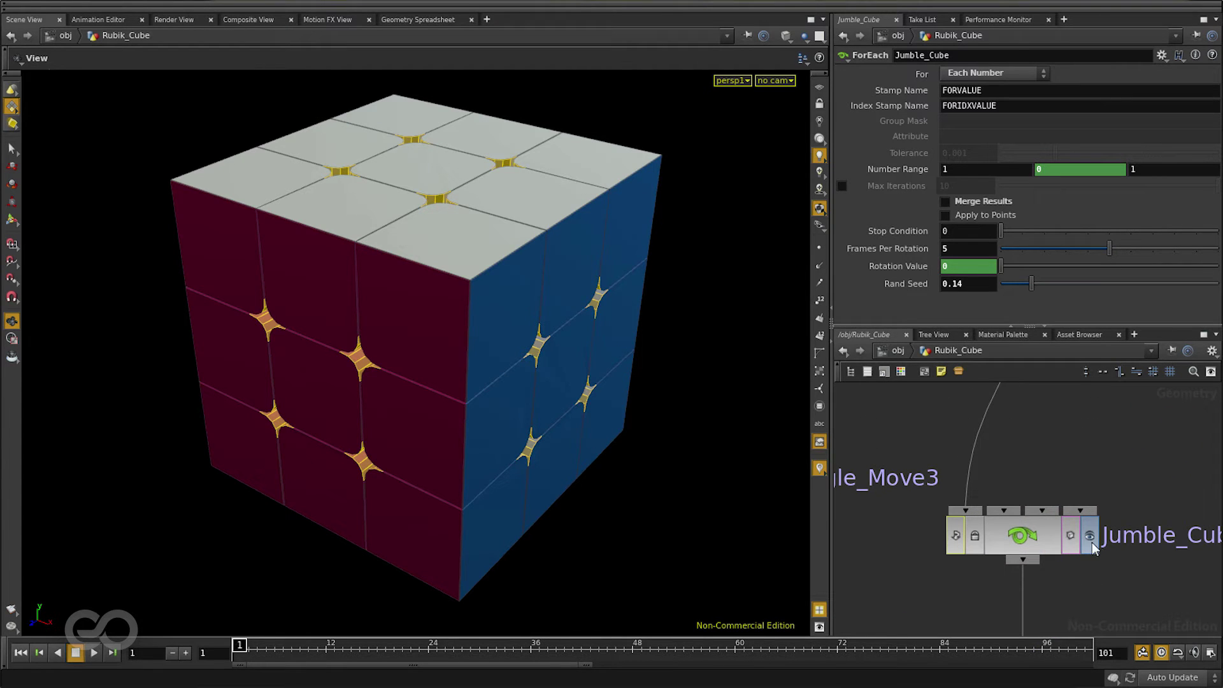
Display the Jumble_Cube result and scrub to frame 17 to watch the cube jumble.
key("r")
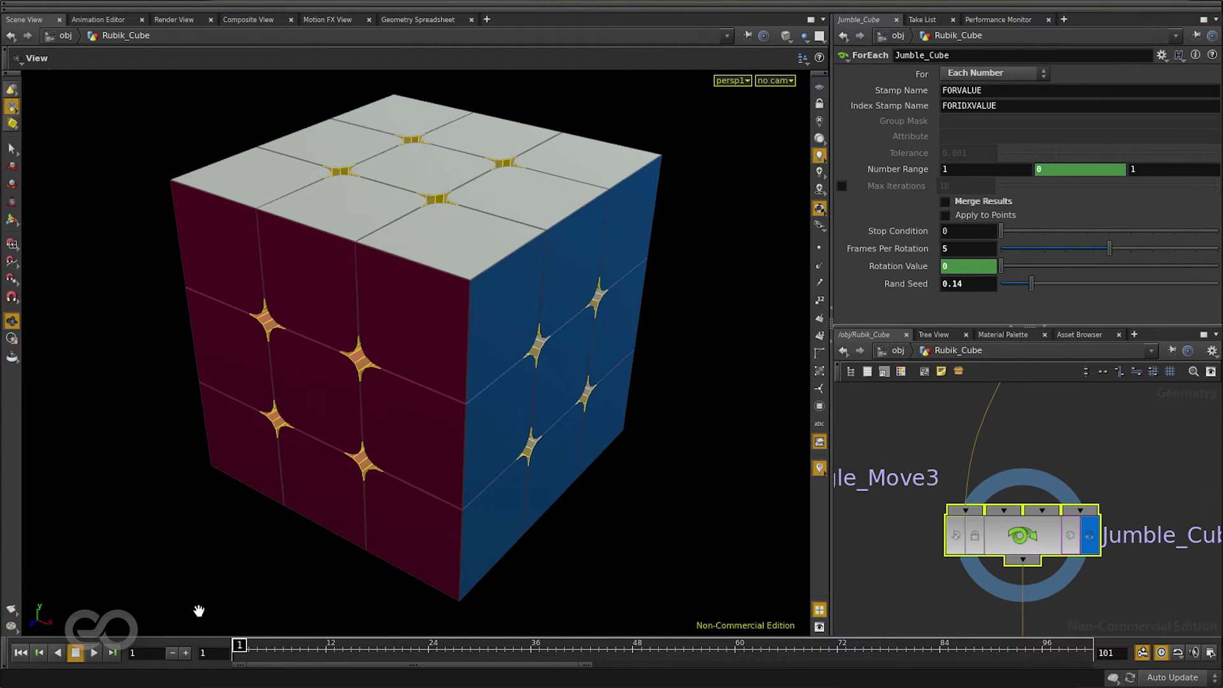
left_click_drag(241, 647, 380, 647)
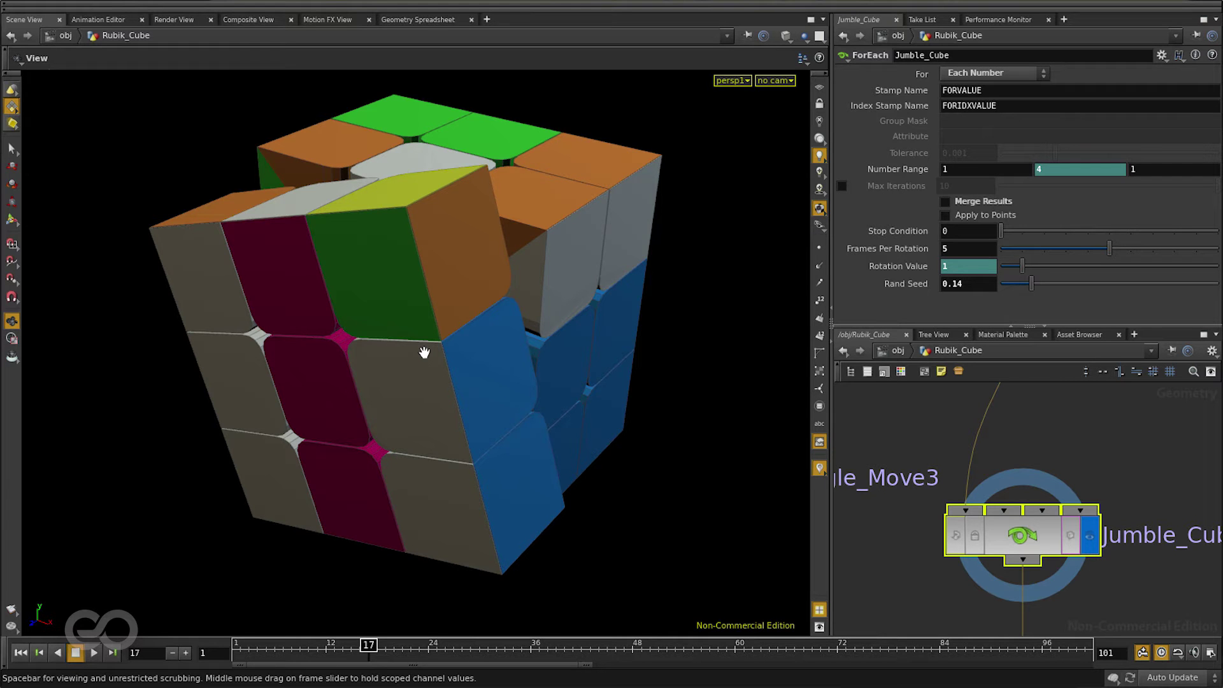
left_click_drag(369, 470, 446, 509)
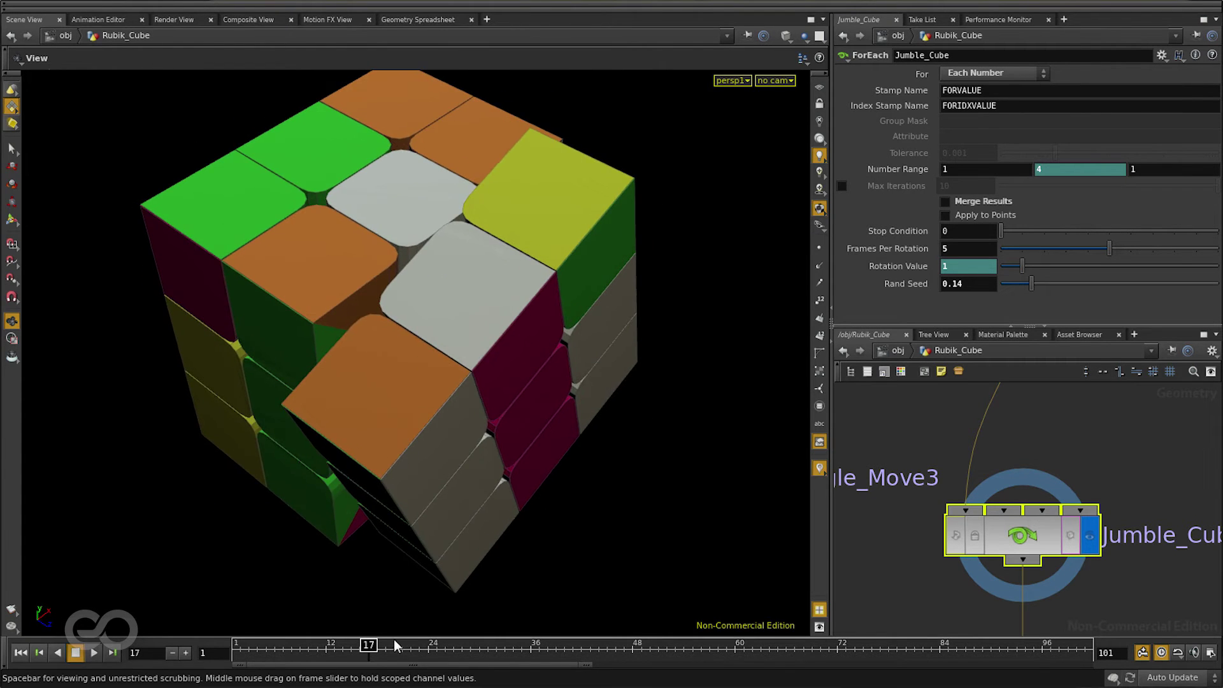
Set Frames Per Rotation to 10 and preview the slower turns up to frame 12.
mouse_move(395, 646)
left_mouse_down()
mouse_move(383, 647)
mouse_move(530, 647)
mouse_move(241, 650)
mouse_move(276, 650)
left_mouse_up()
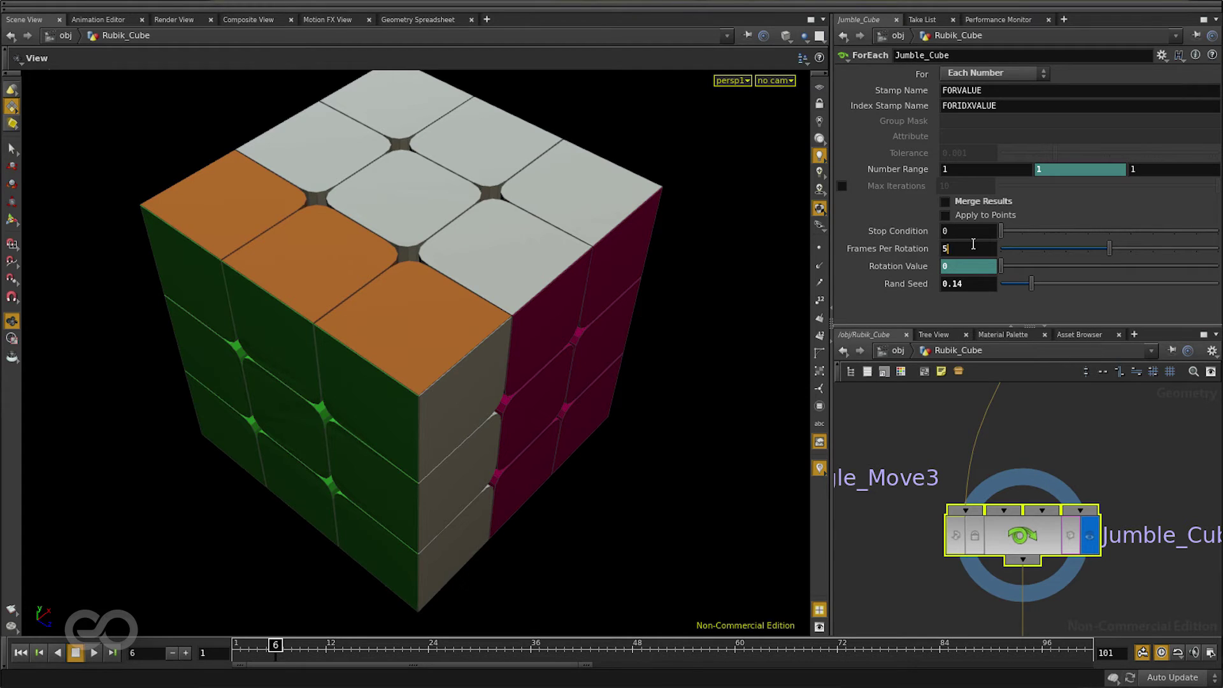
key("Return")
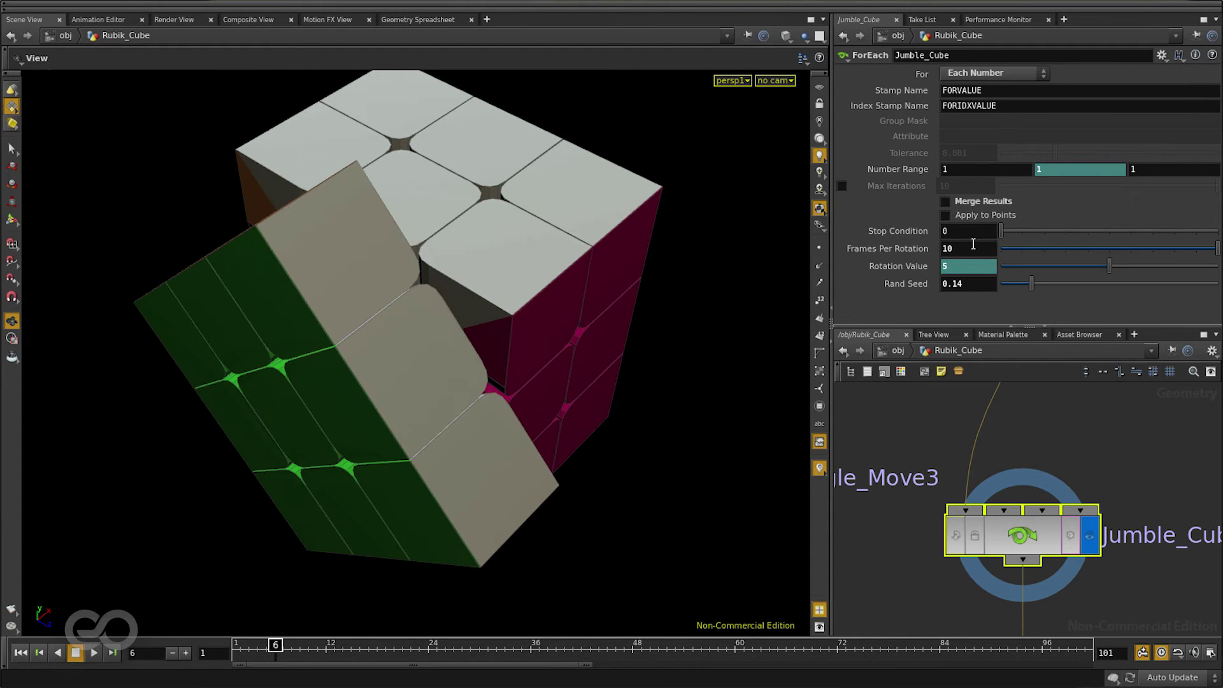
left_click_drag(275, 647, 239, 653)
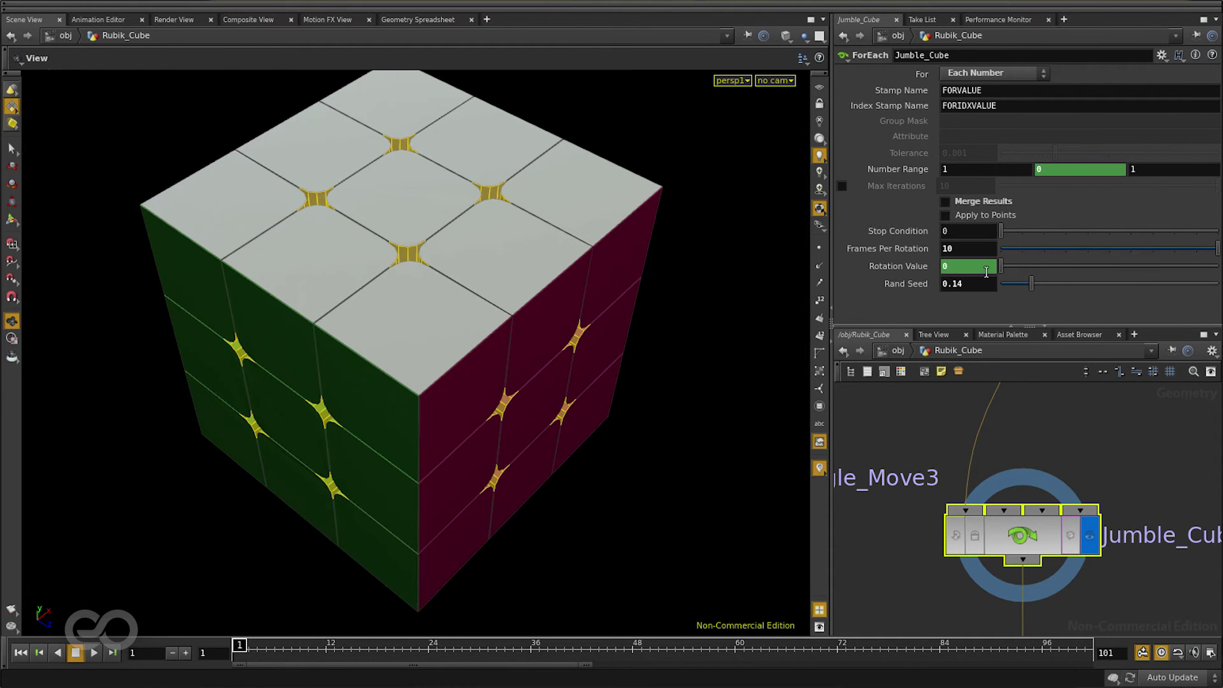
Frame the cube and switch the network editor to the shop materials network.
key("space+h")
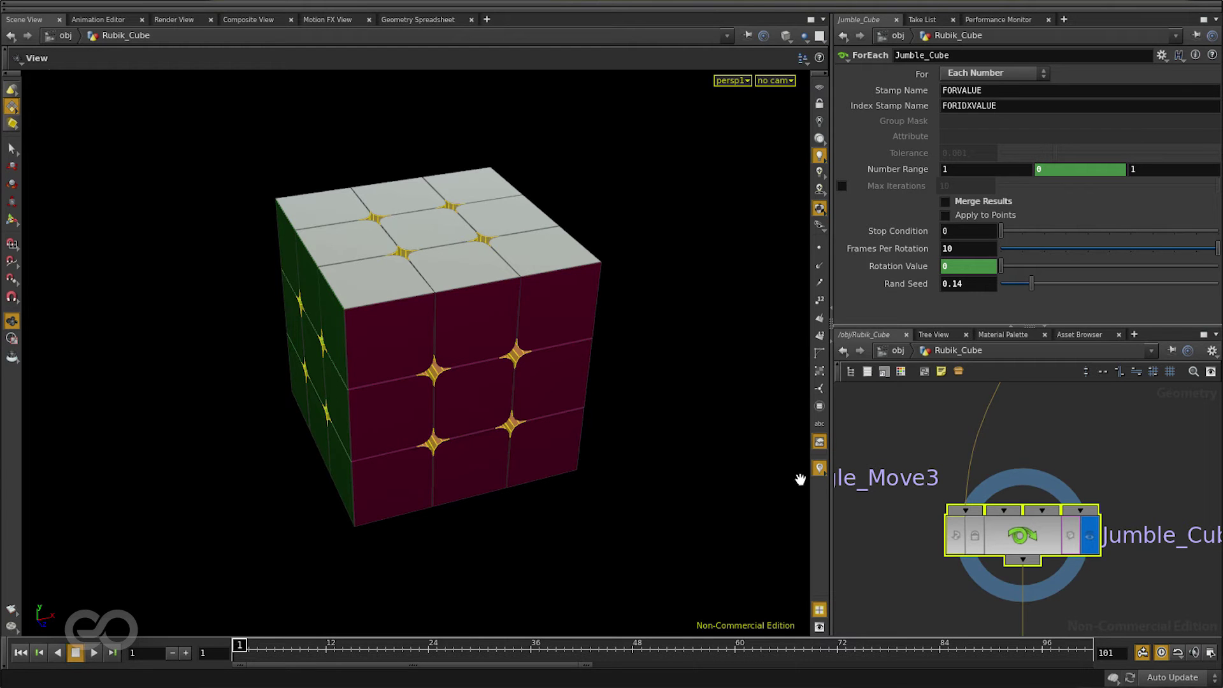
scroll(1068, 453, "down", 5)
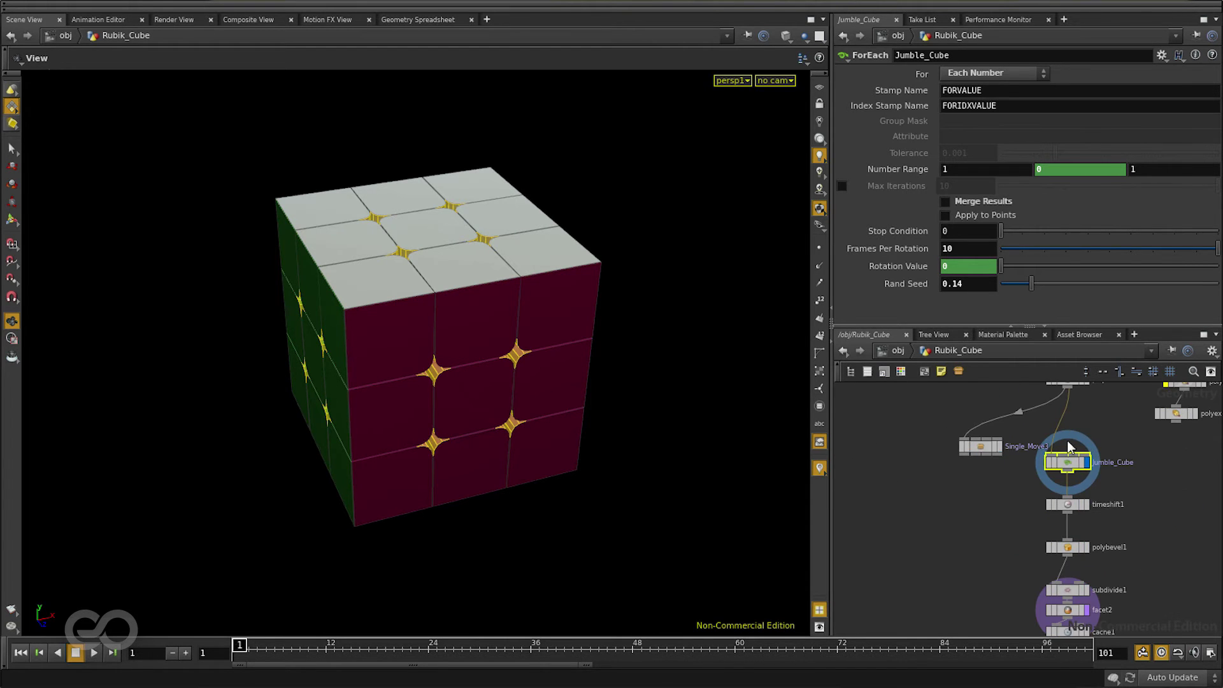
left_click(904, 351)
left_click(903, 355)
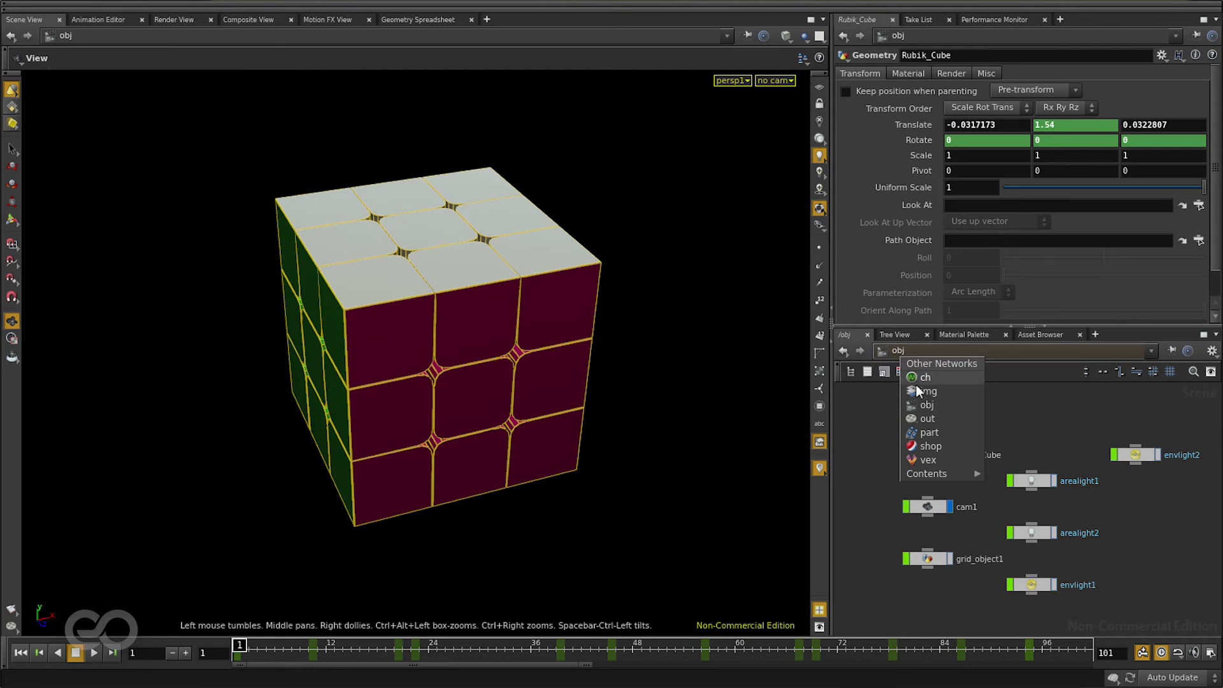
left_click(942, 445)
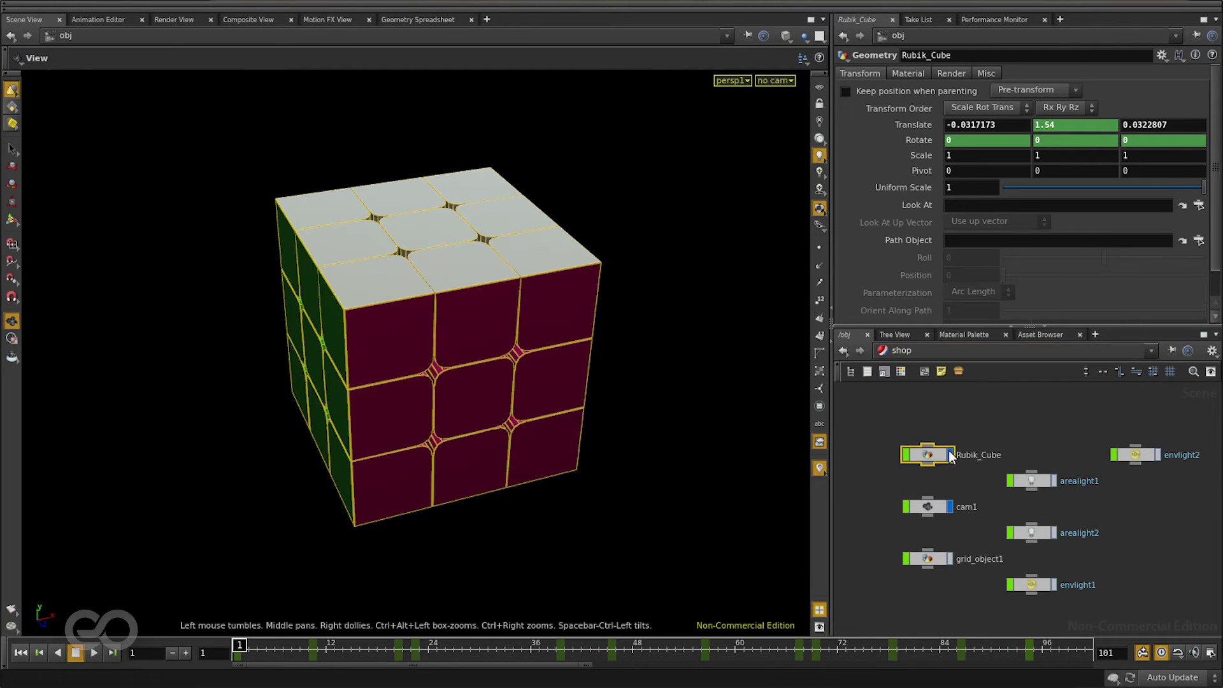
Inspect the vopmaterial1 shader nodes in a maximized network pane, then restore the layout.
double_click(947, 481)
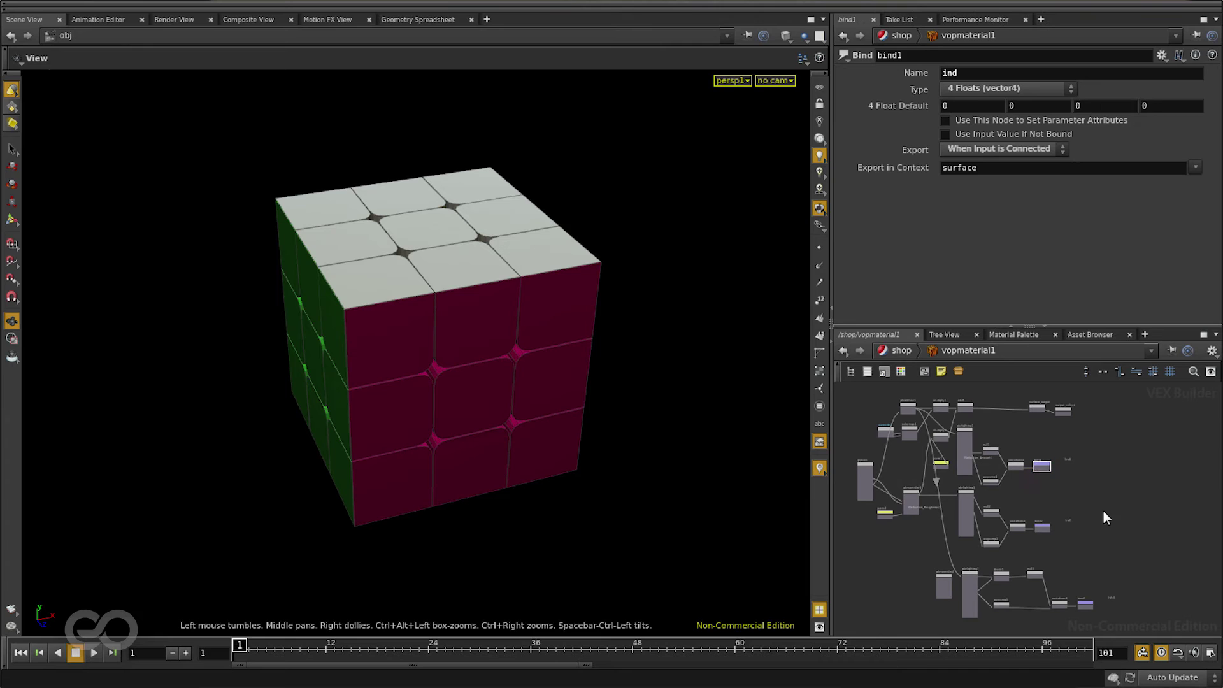
key("ctrl+b")
scroll(602, 325, "up", 5)
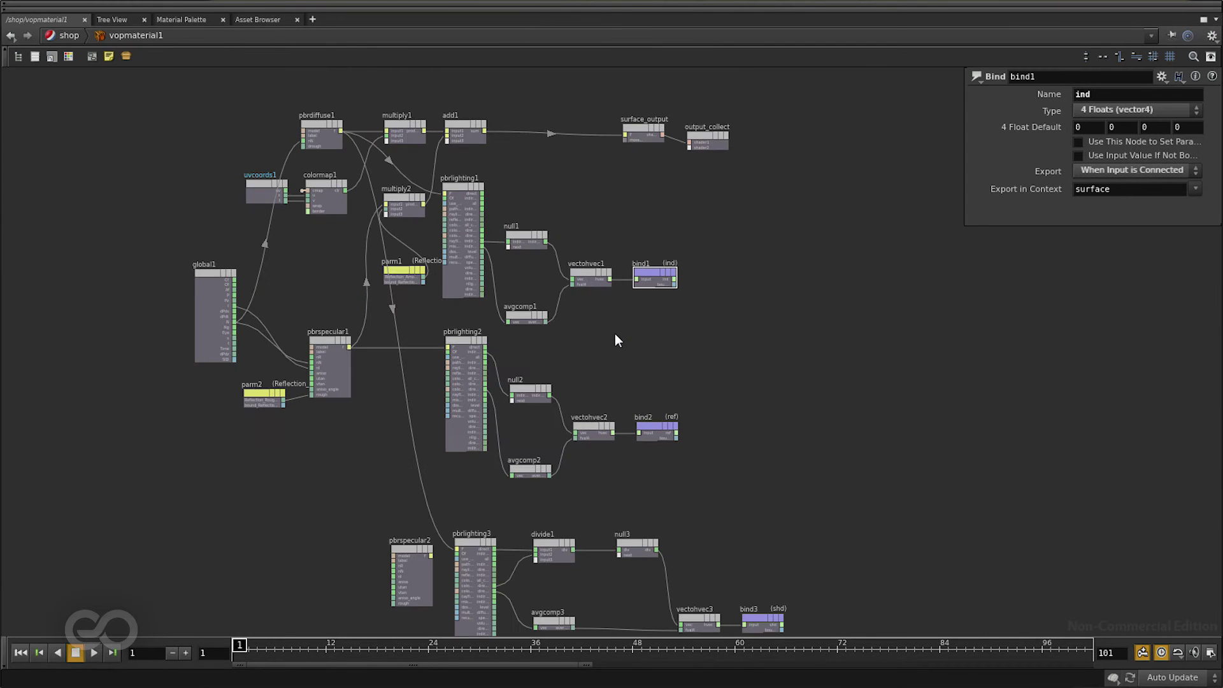
scroll(605, 224, "down", 2)
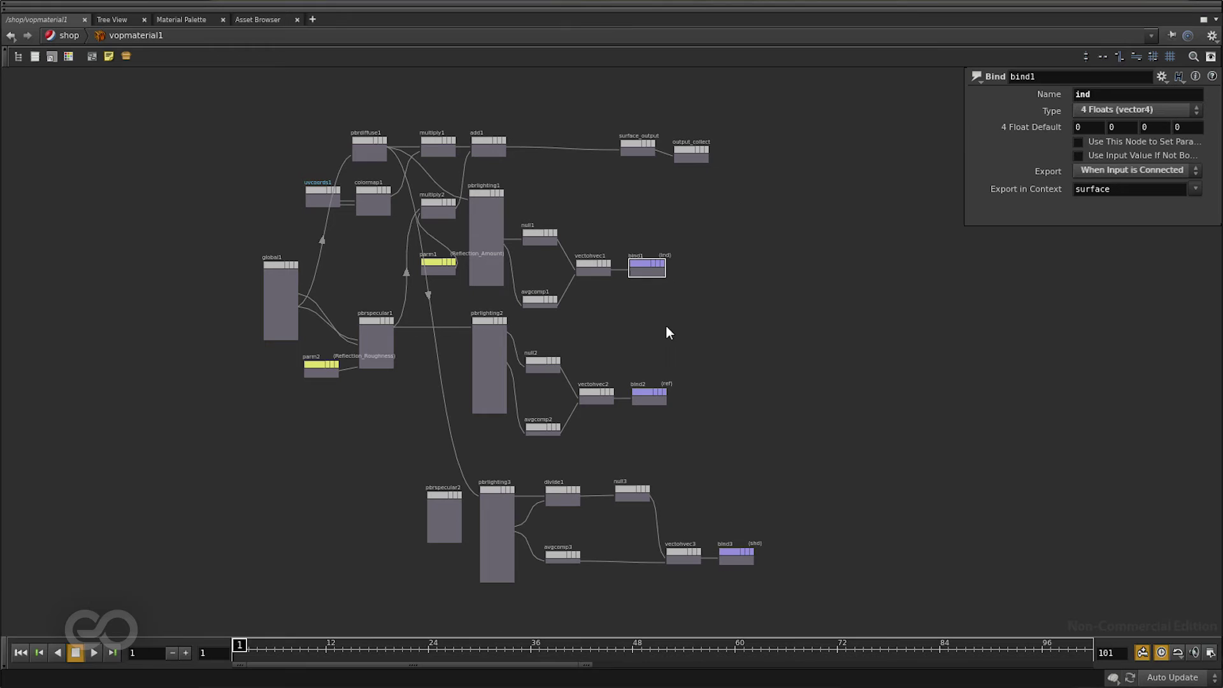
key("ctrl+b")
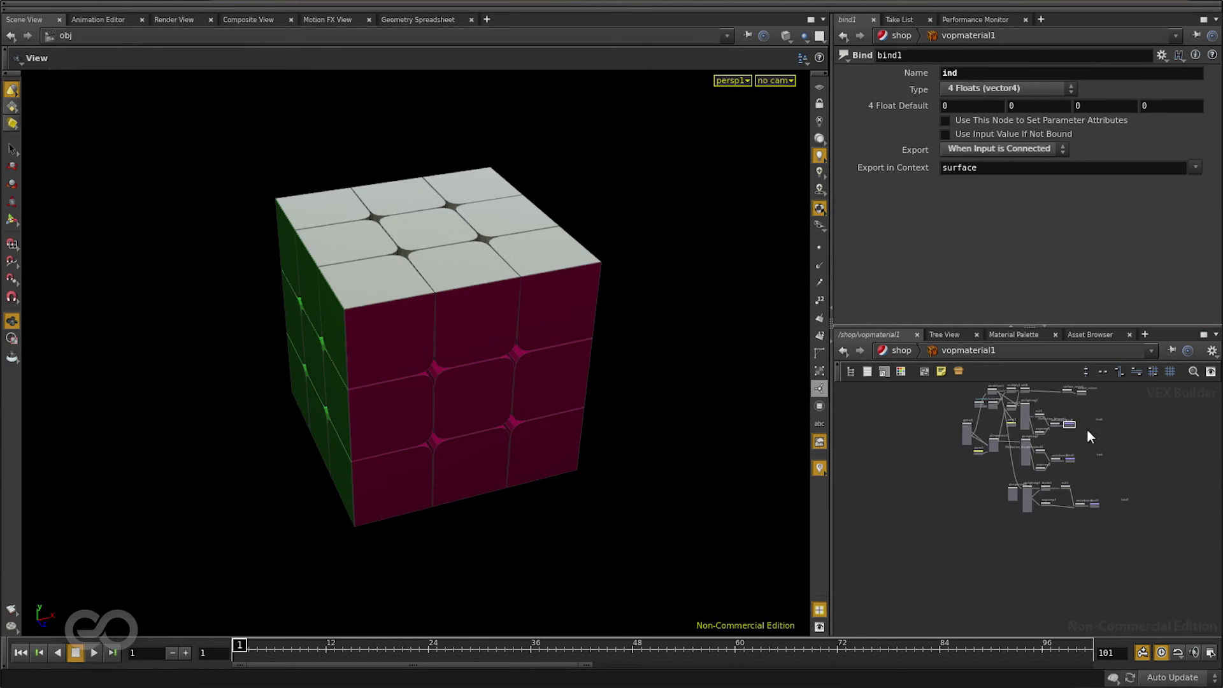
Go up from vopmaterial1 and switch to the out render network.
left_click(903, 349)
left_click(908, 350)
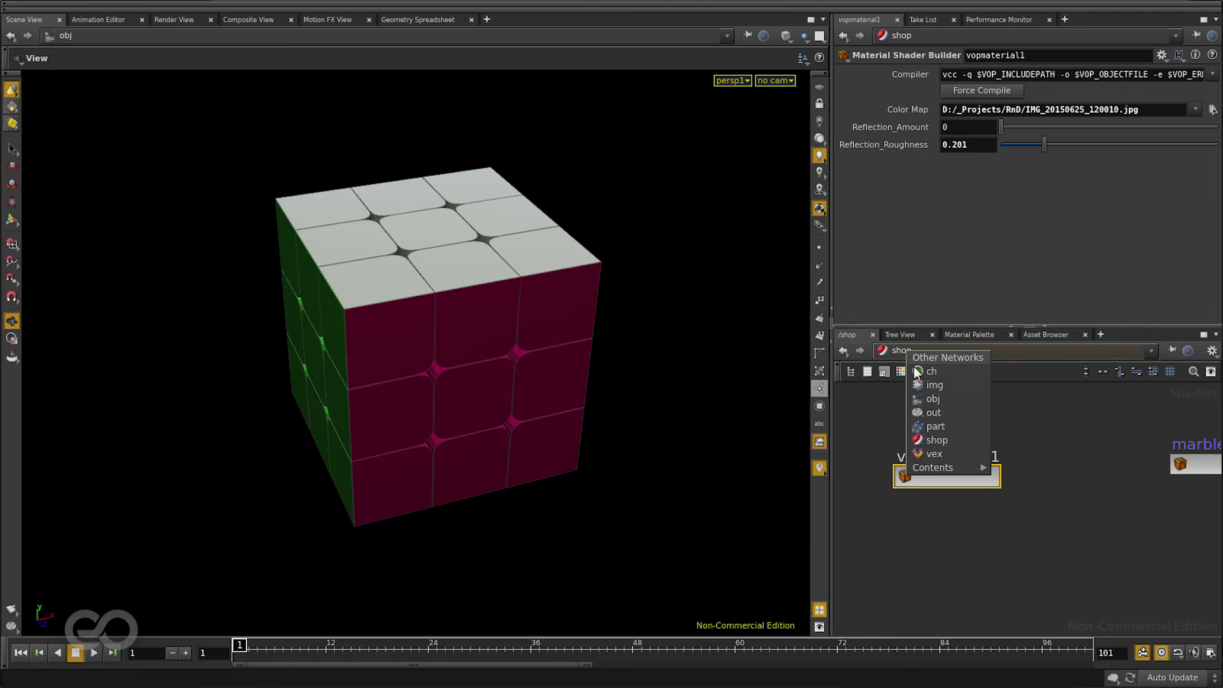
left_click(973, 412)
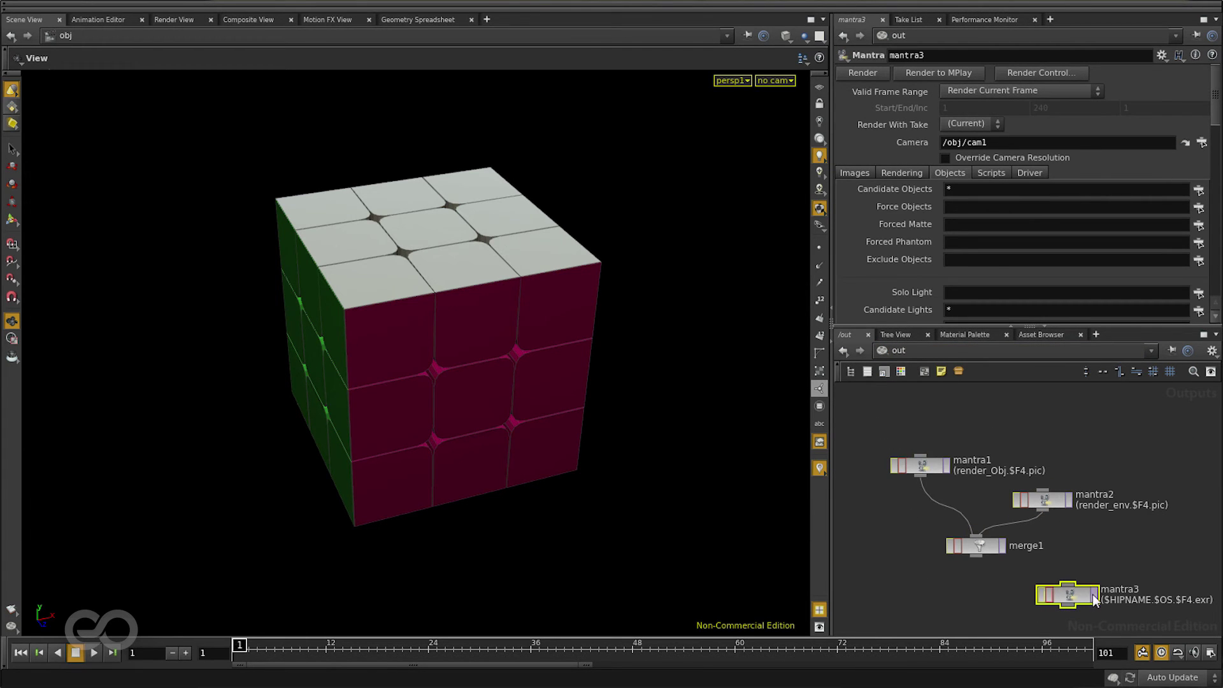
Switch to the obj scene network and orbit the cube to show its orange and green faces.
left_click(905, 355)
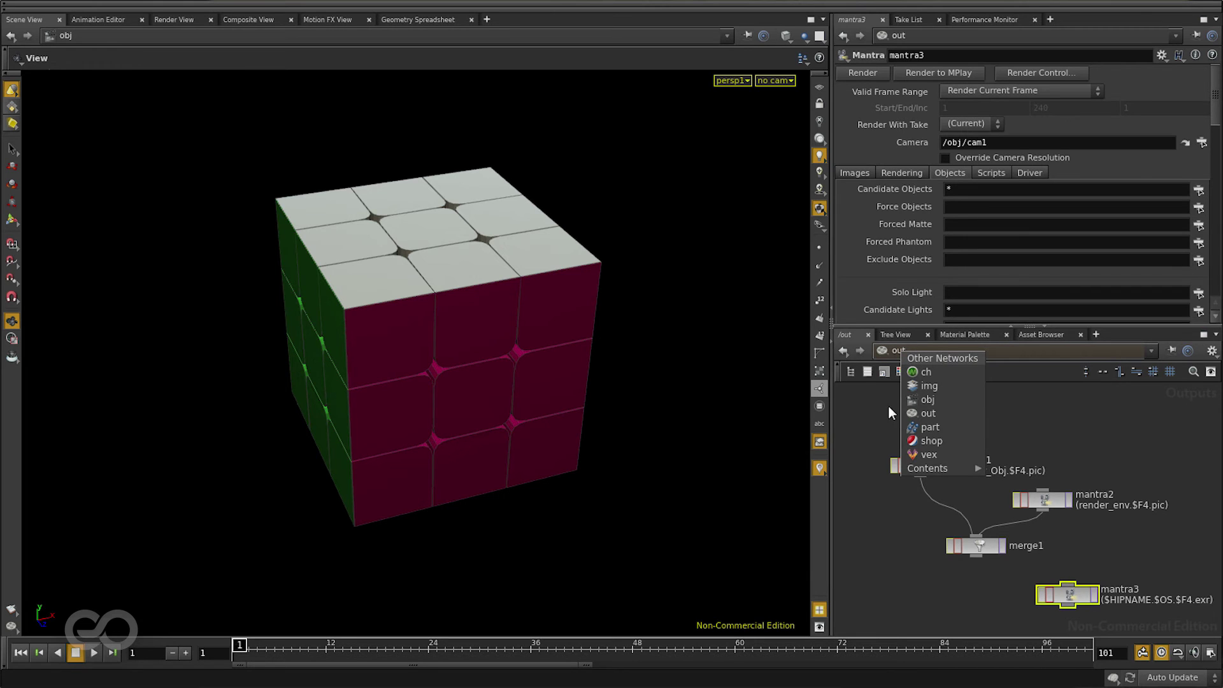
left_click(930, 404)
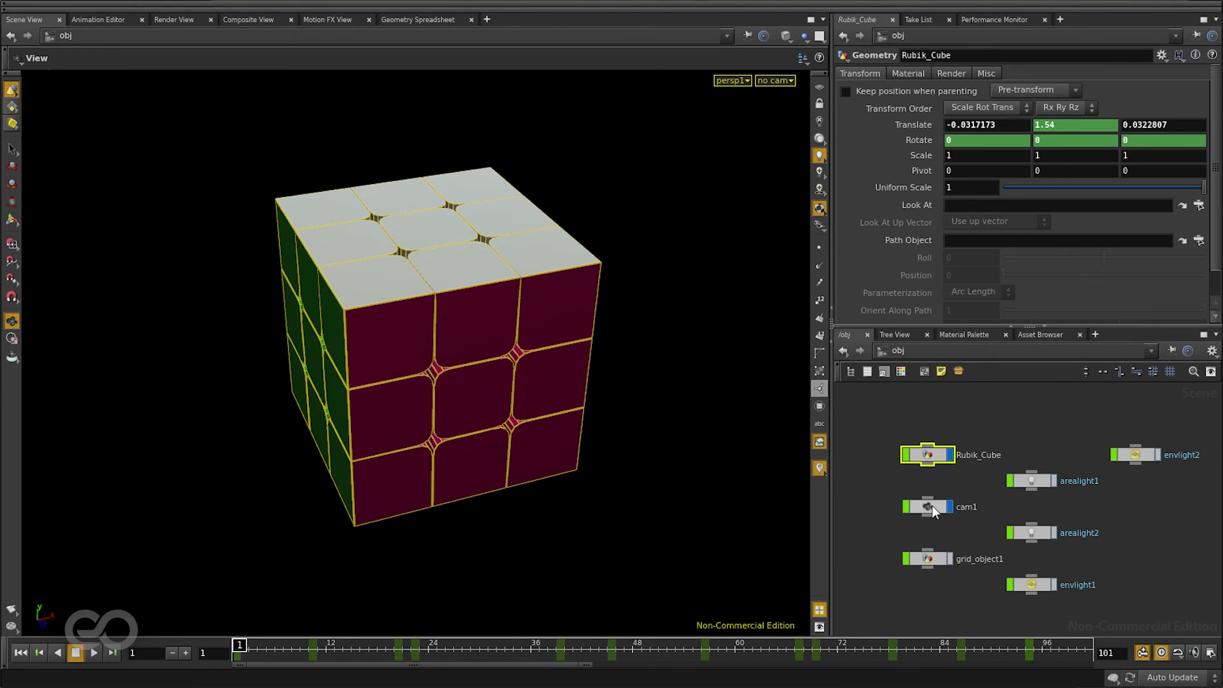
left_click_drag(293, 389, 553, 380)
left_click(900, 352)
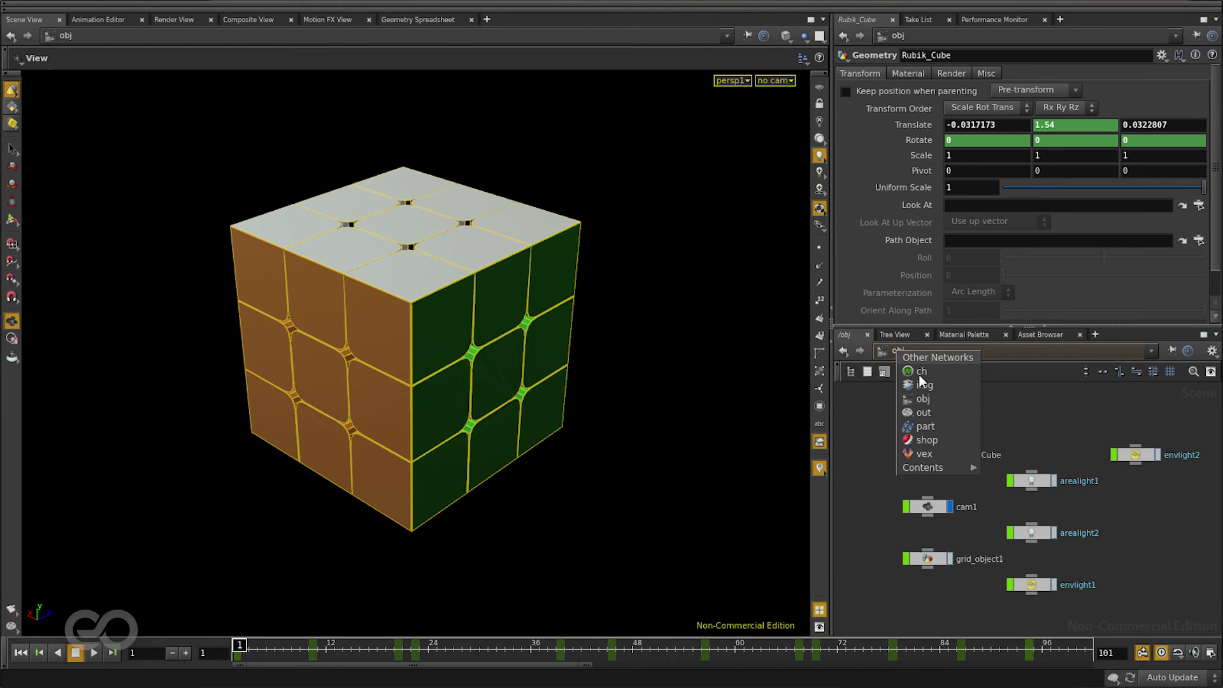
Enter comp1 in the img network and view it in the Composite View.
left_click(937, 388)
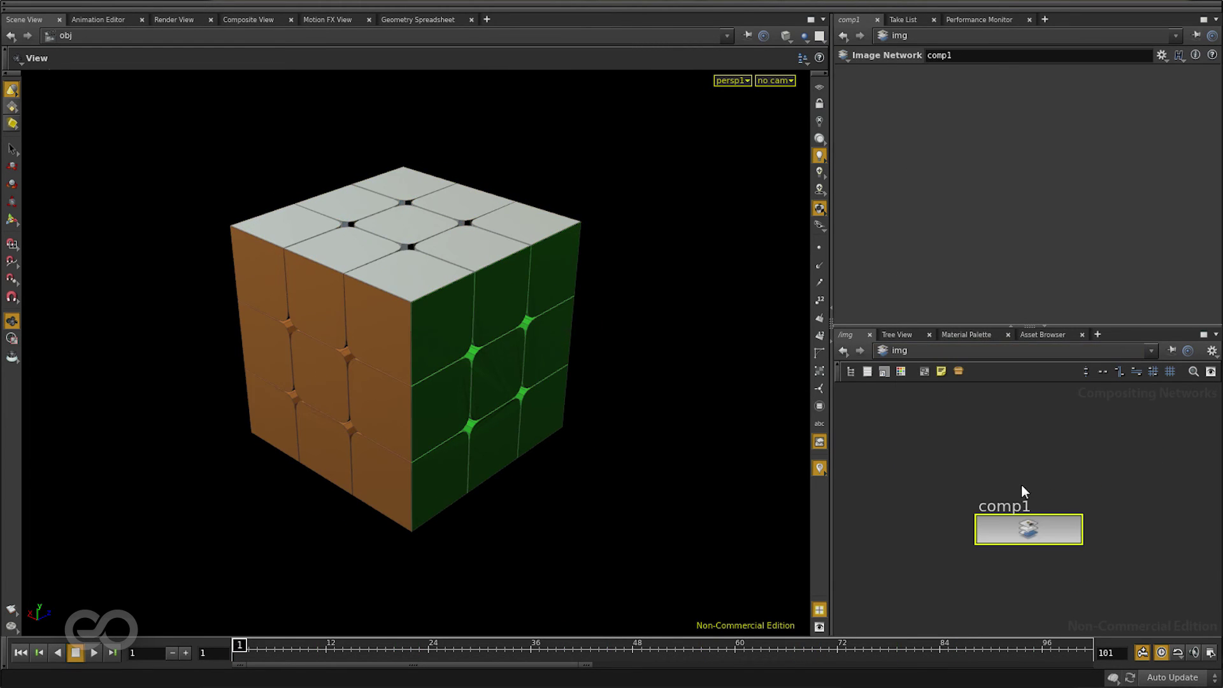
double_click(1023, 527)
left_click(265, 20)
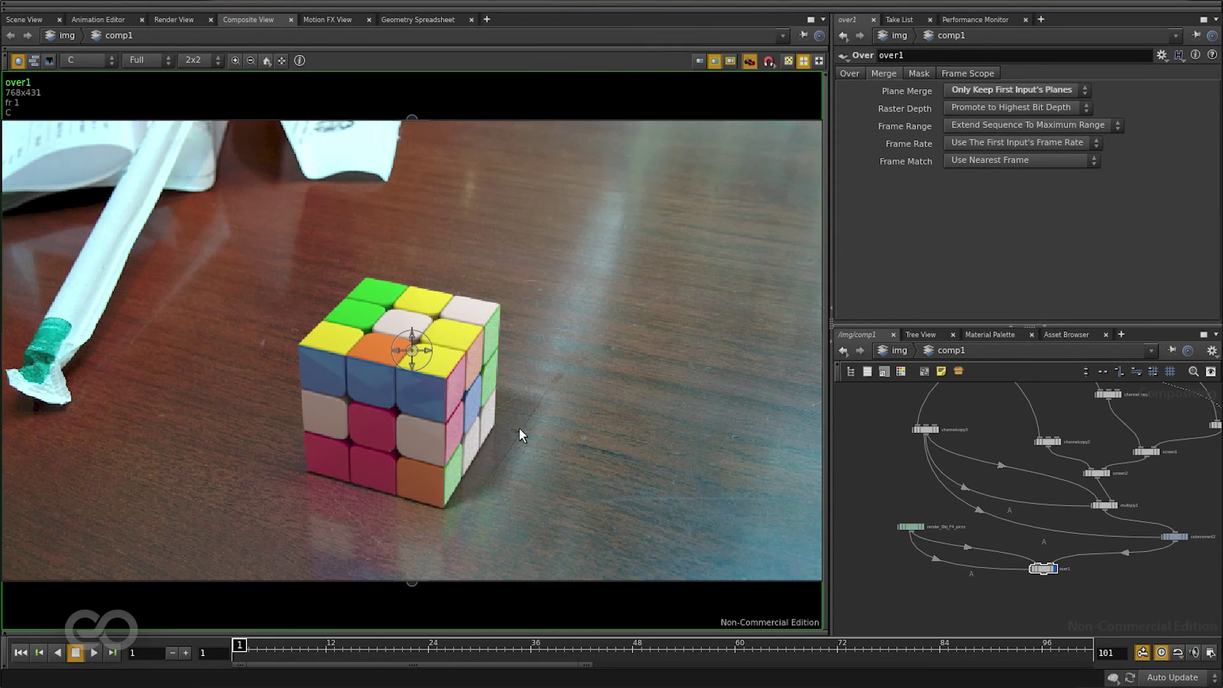
scroll(1210, 519, "up", 5)
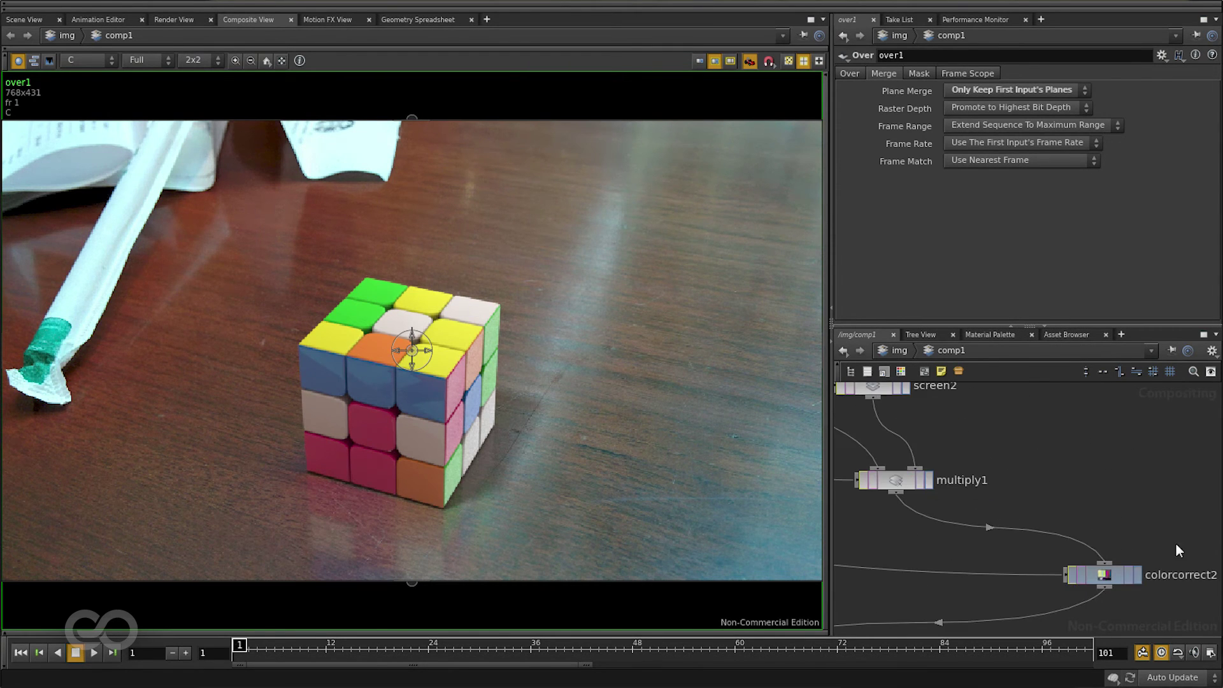
Preview the colorcorrect2 background plate, then display the over1 composite with the cube.
left_click(1138, 573)
scroll(1176, 483, "down", 5)
scroll(1028, 528, "up", 5)
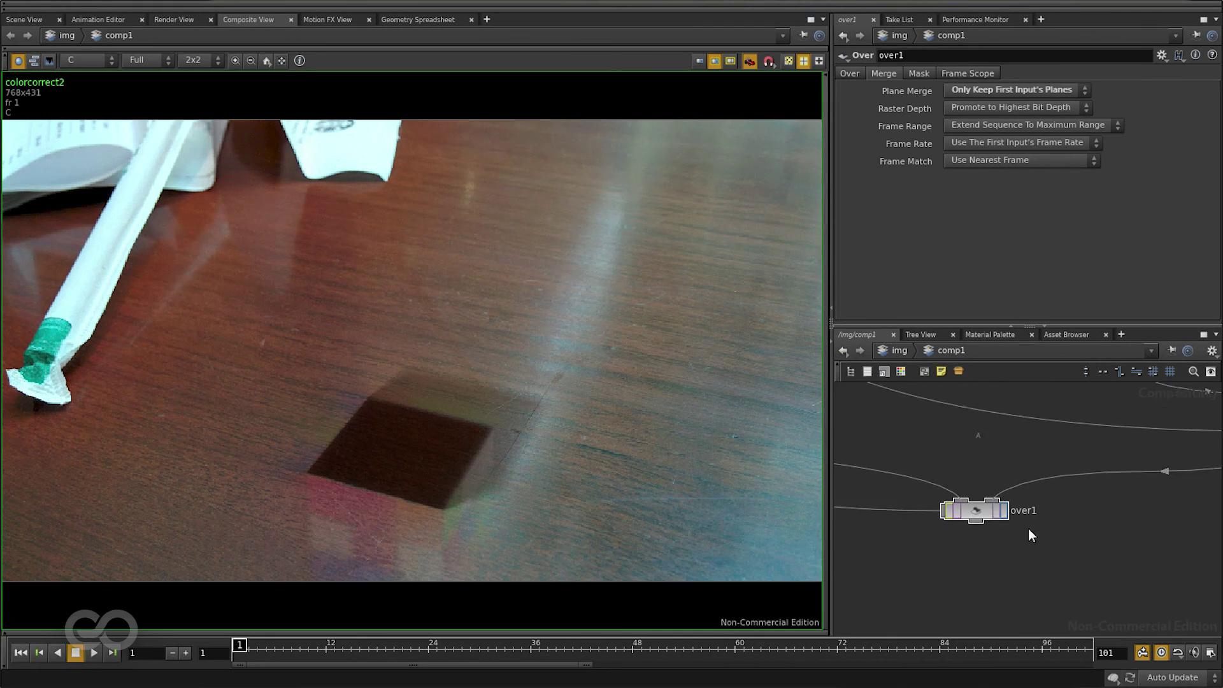
left_click(997, 510)
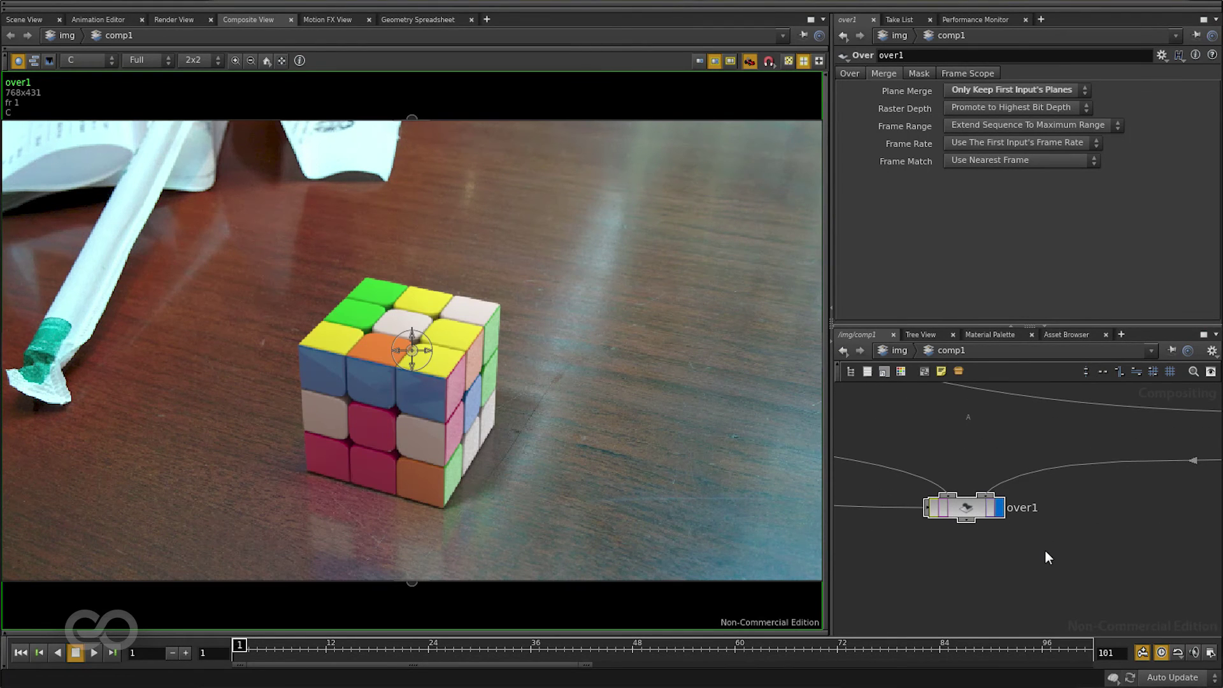